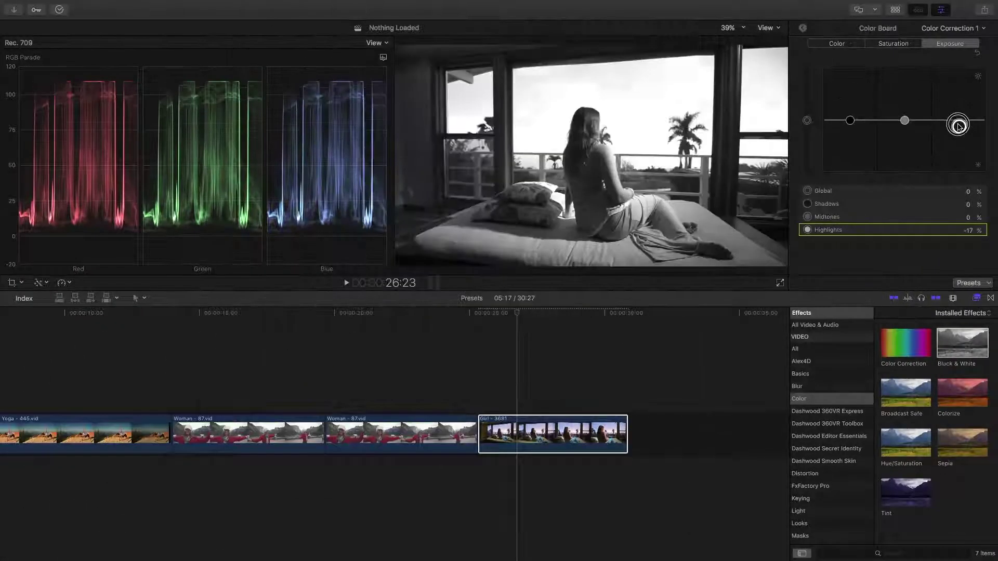
- Lower highlights to -16% and tint blue, then go full screen and select the Girl - 3681 clip
drag(958, 120, 959, 129)
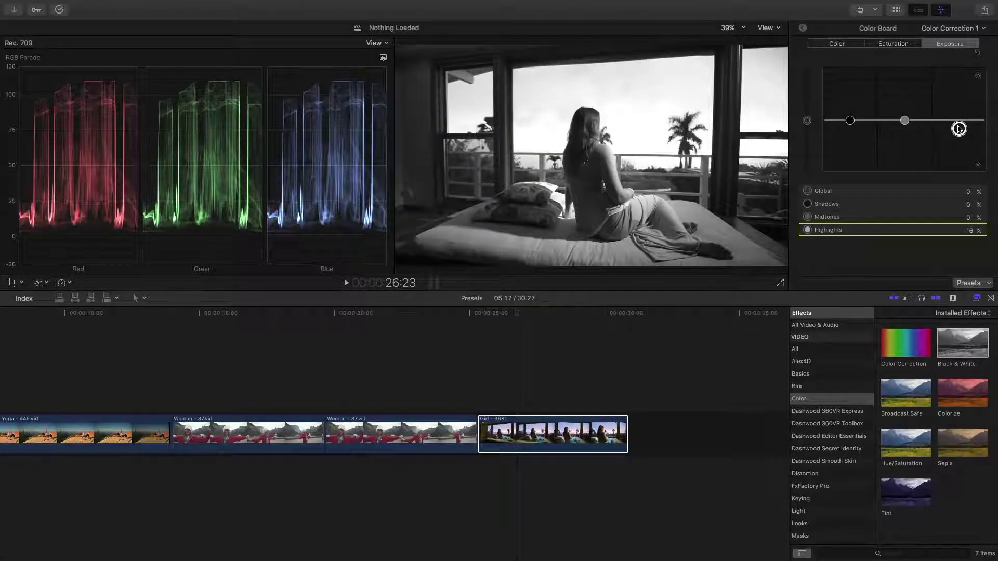
click(852, 43)
drag(854, 121, 924, 109)
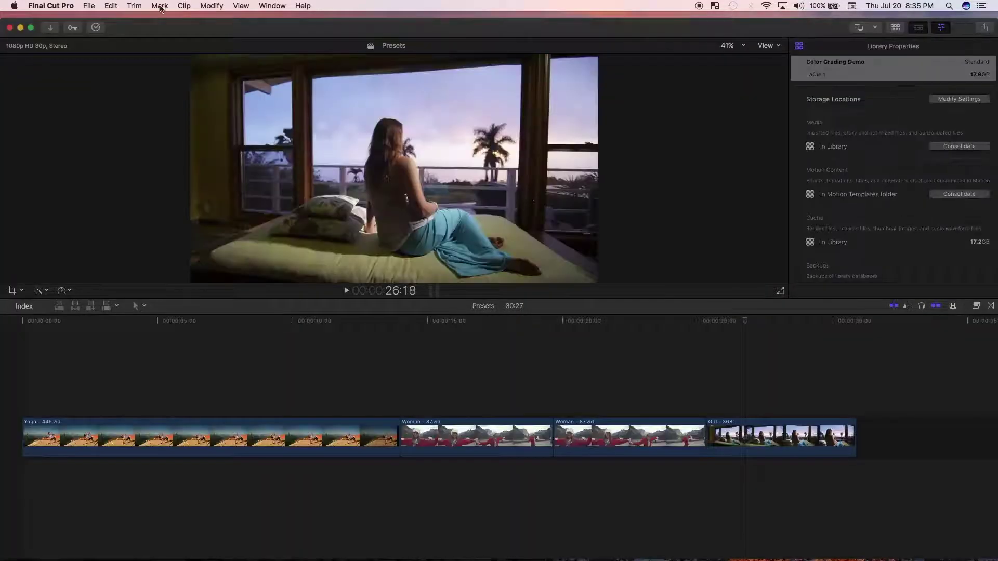
click(31, 28)
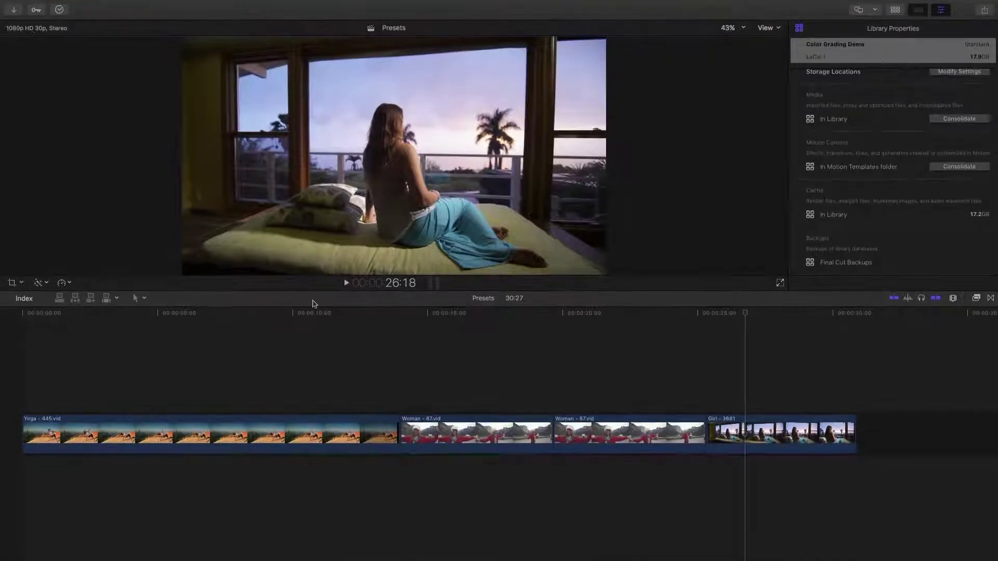
click(721, 486)
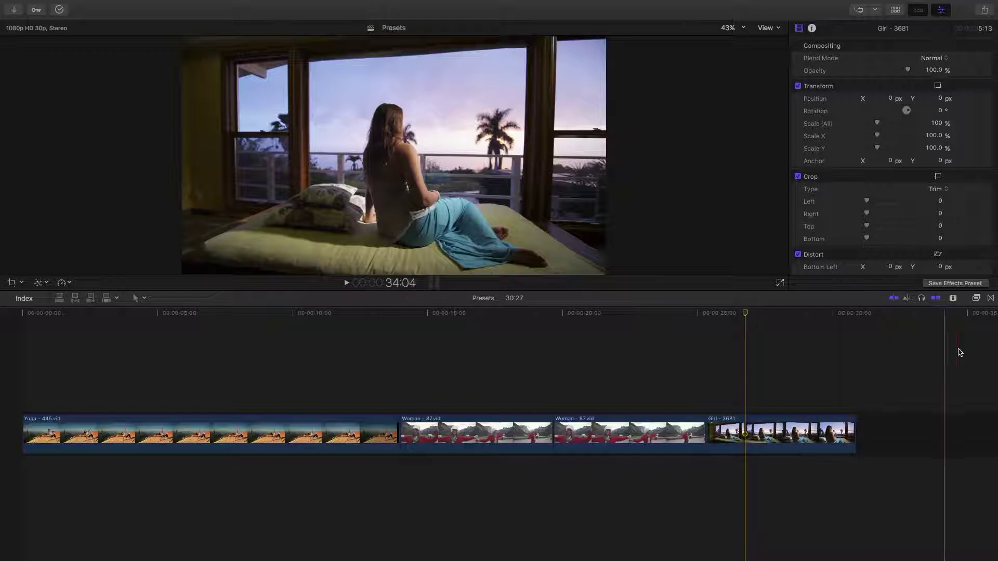
- Show the Color category in the Effects browser and select the Girl - 3681 clip
click(977, 299)
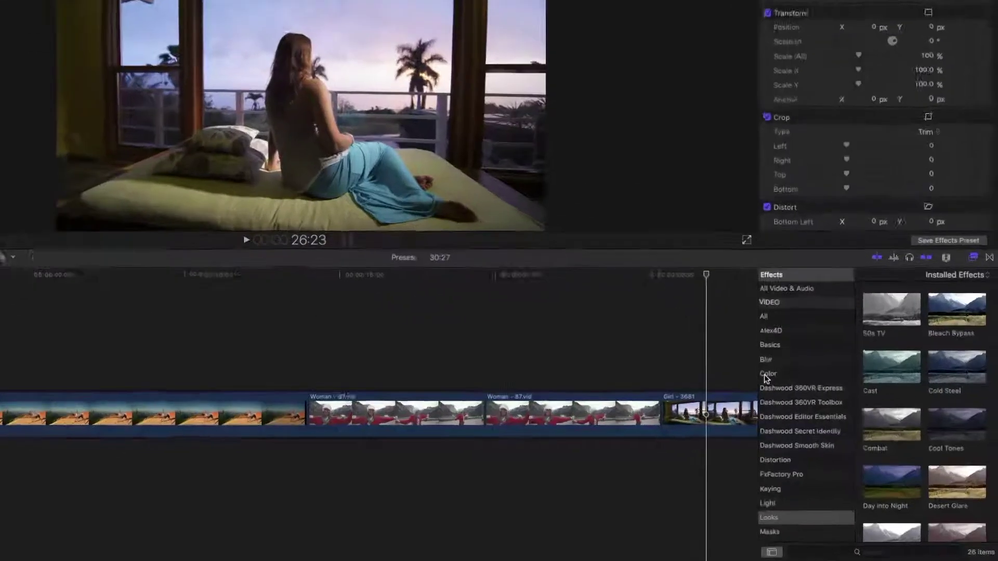
click(799, 399)
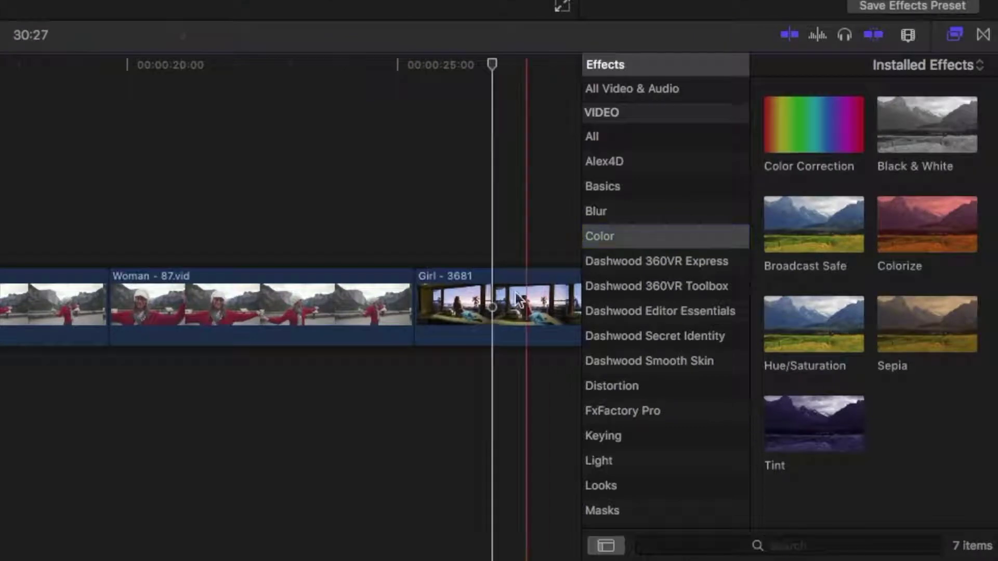
click(491, 304)
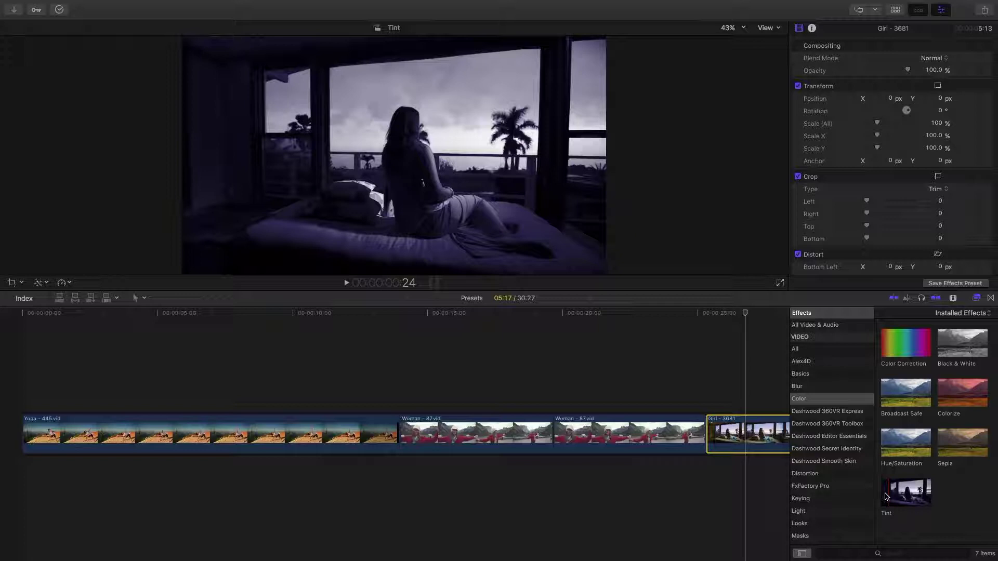
- Apply the Black & White effect to the Girl - 3681 clip
click(963, 349)
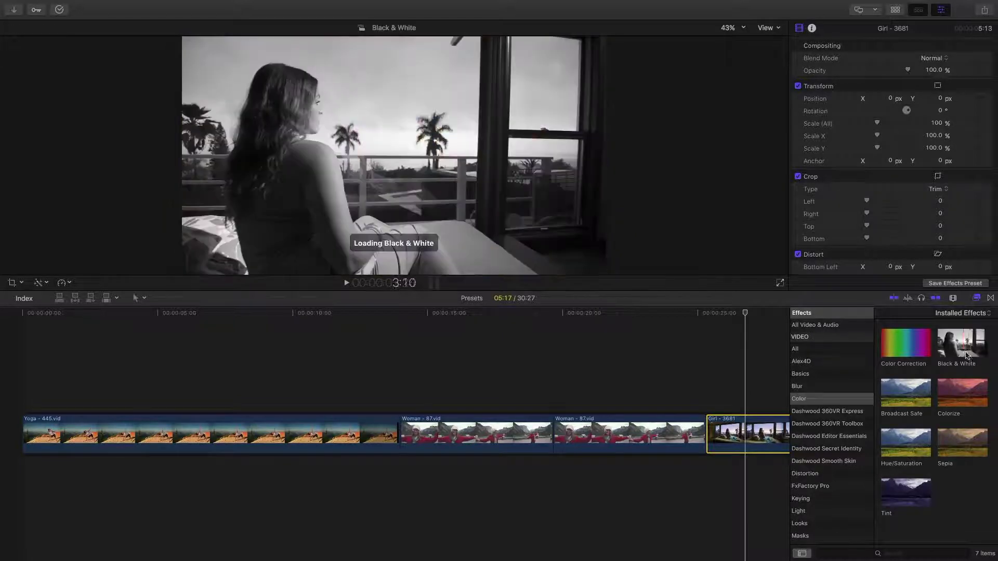
double_click(964, 353)
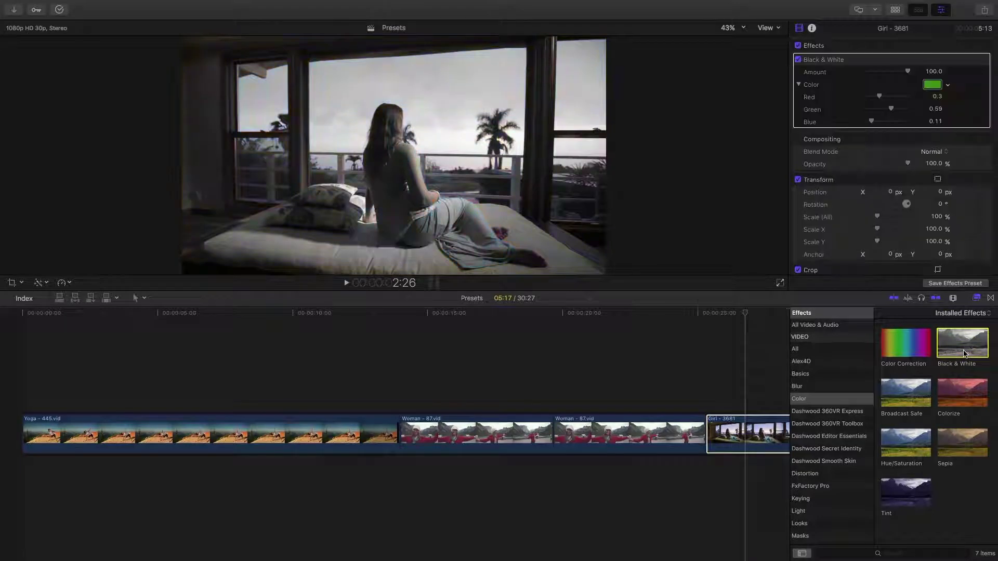
scroll(648, 376, right, 3)
scroll(647, 374, right, 5)
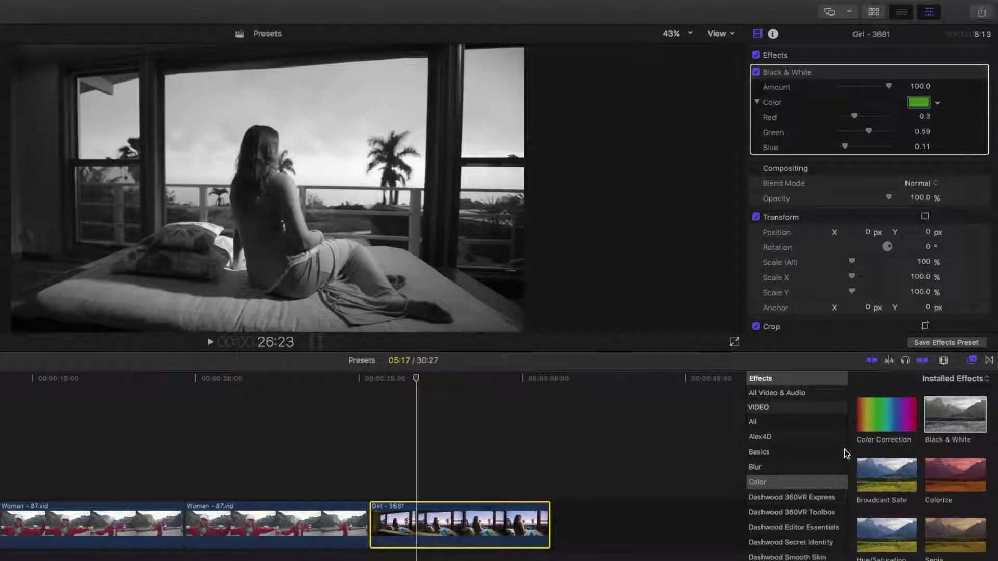
- Change the Black & White filter colour from green to neutral grey (Red, Green, Blue 0.67)
click(938, 103)
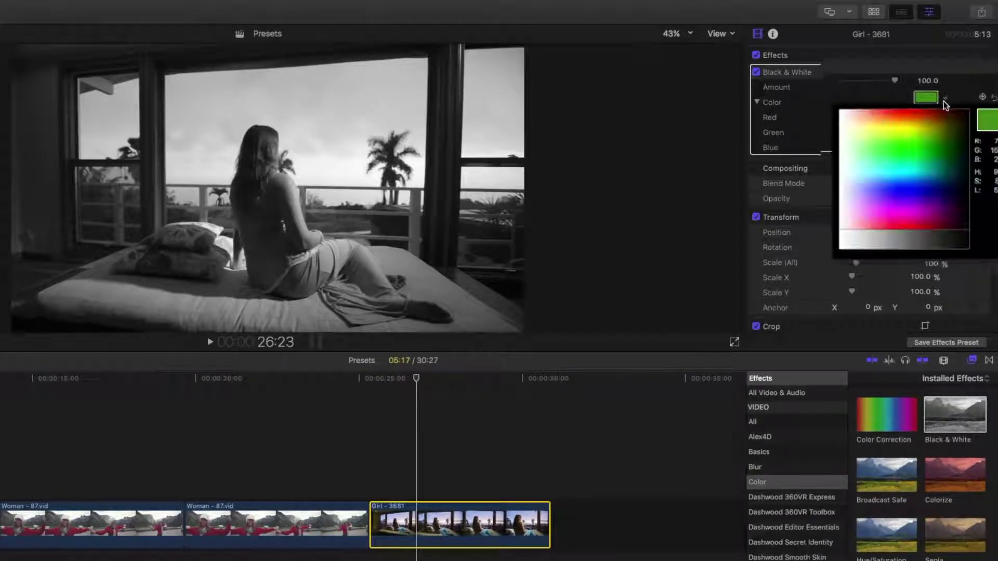
drag(880, 242, 883, 242)
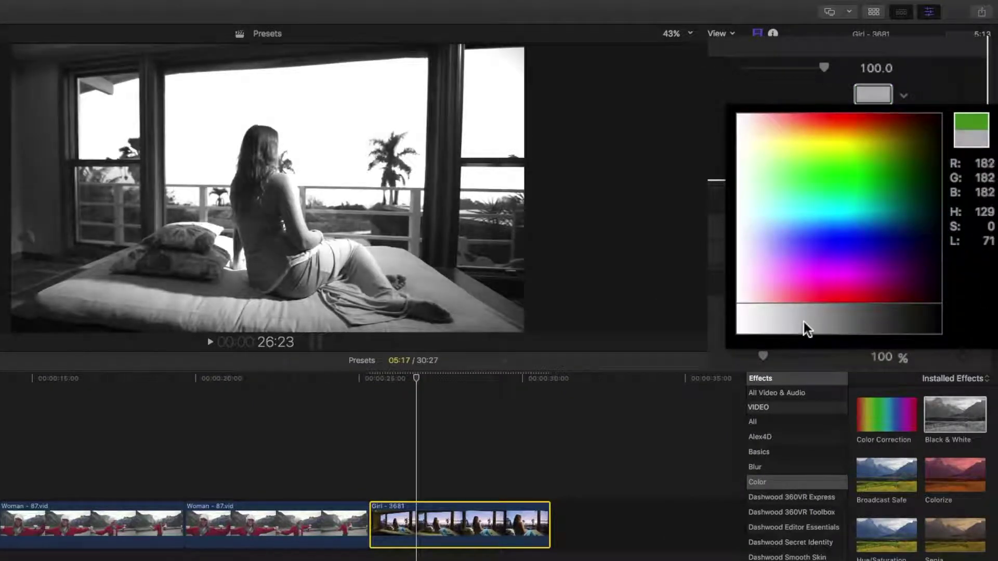
drag(807, 329, 883, 244)
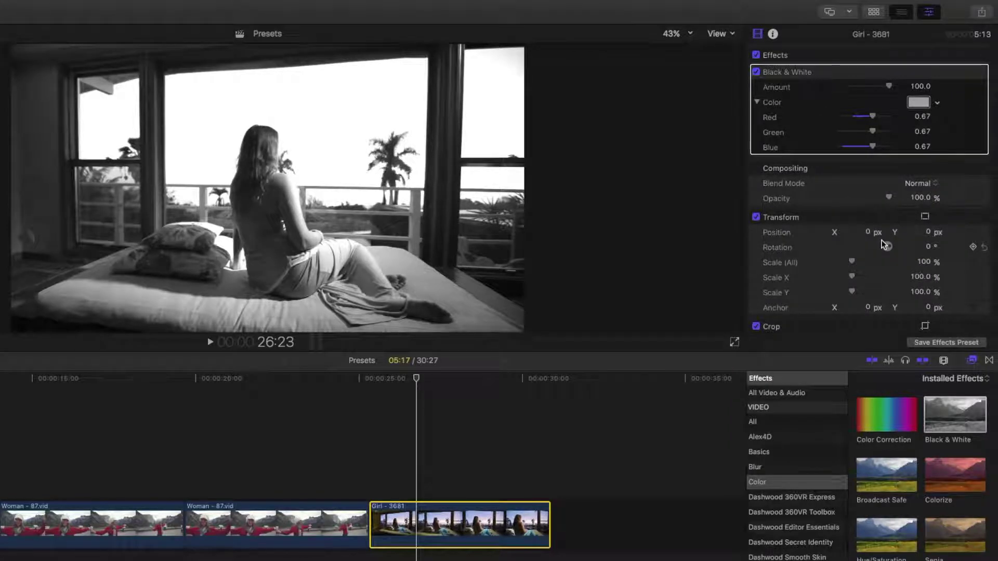
- Show the Color Board and the video scopes set to RGB Parade
key(super+6)
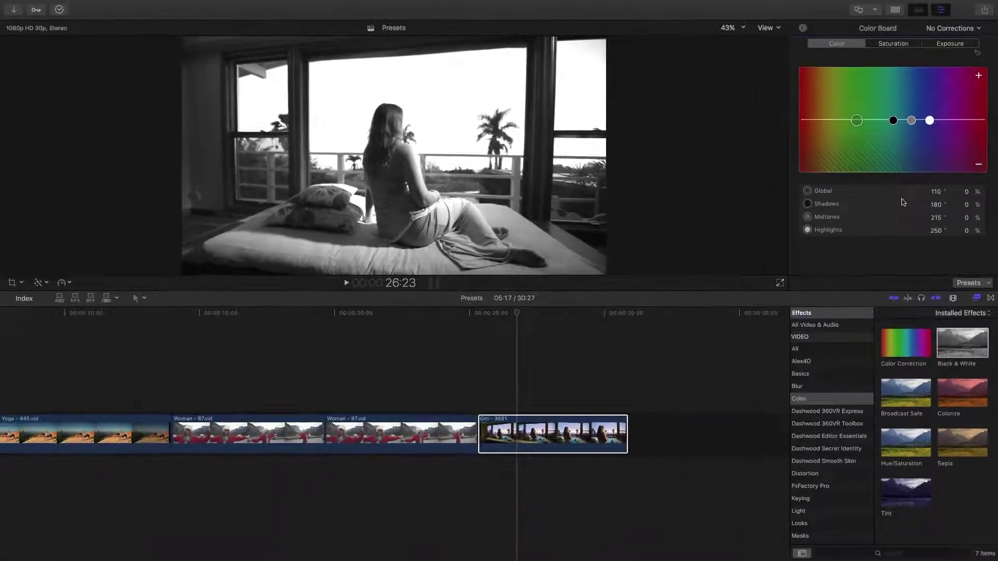
key(super+7)
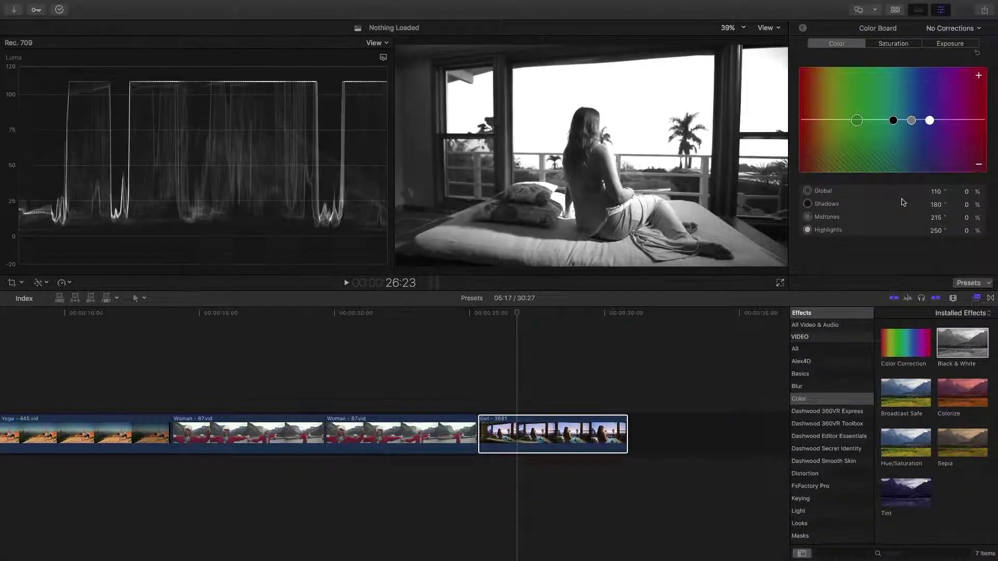
click(387, 61)
click(398, 119)
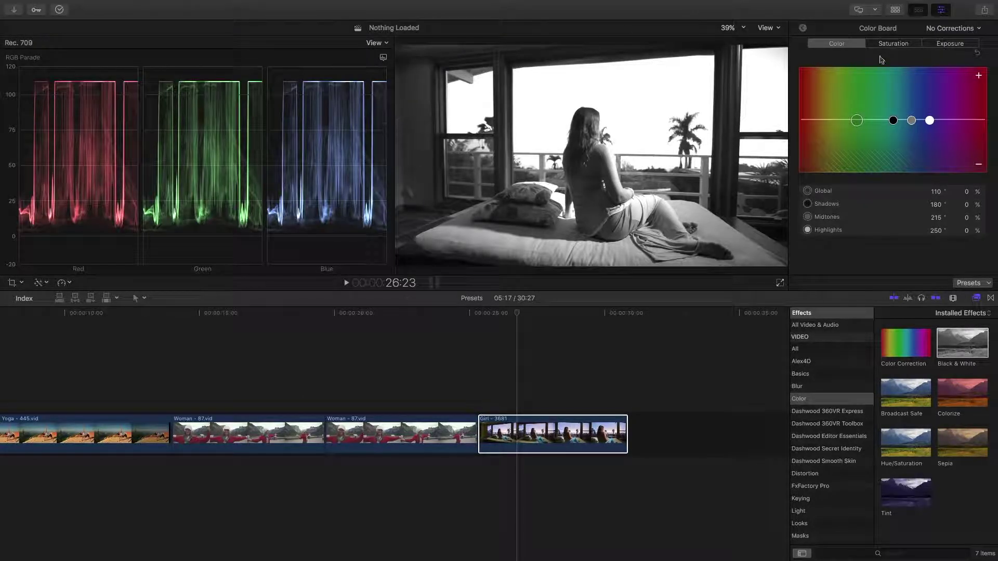
- Pull Highlights down to -16% and set the Global colour to blue at 218°, 30%
click(964, 46)
drag(959, 121, 959, 128)
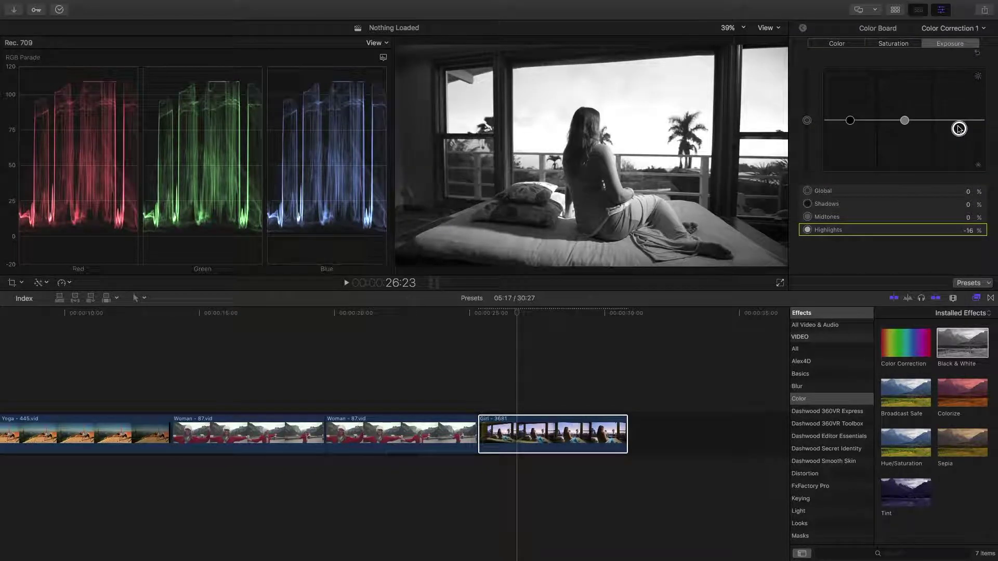
click(852, 44)
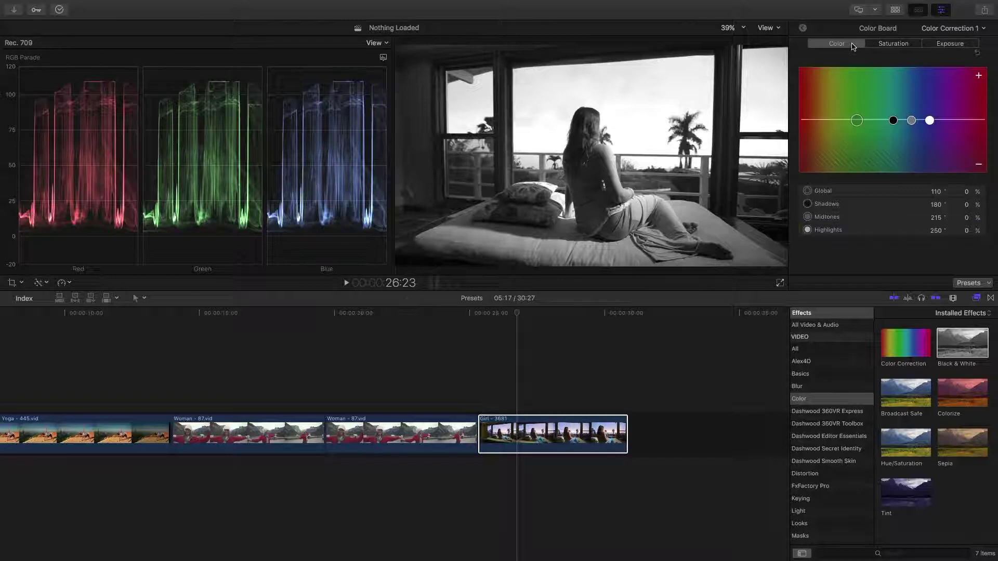
drag(857, 120, 918, 109)
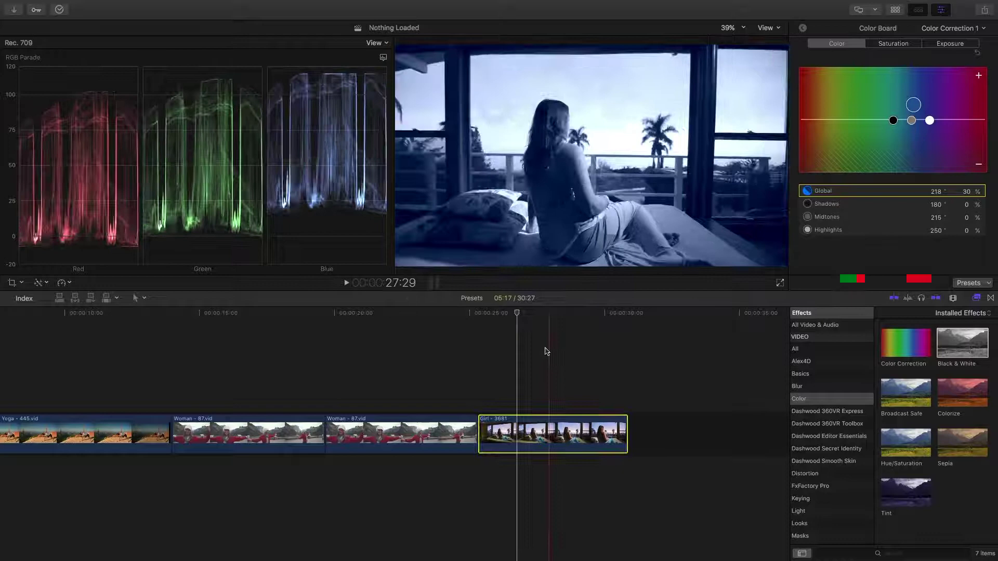
- Paste a copy of the graded Girl - 3681 clip at the end of the timeline
click(518, 429)
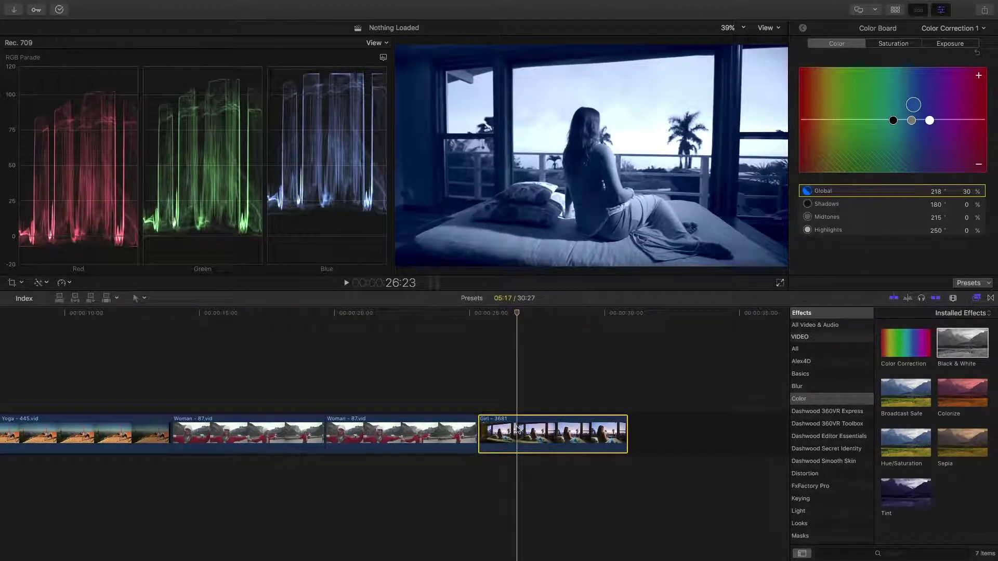
click(627, 379)
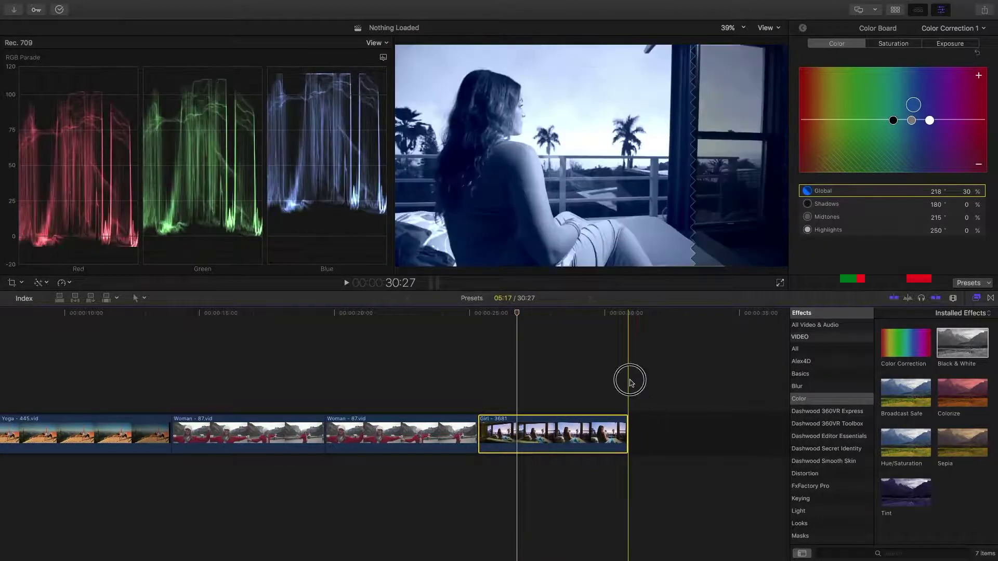
key(super+v)
click(660, 441)
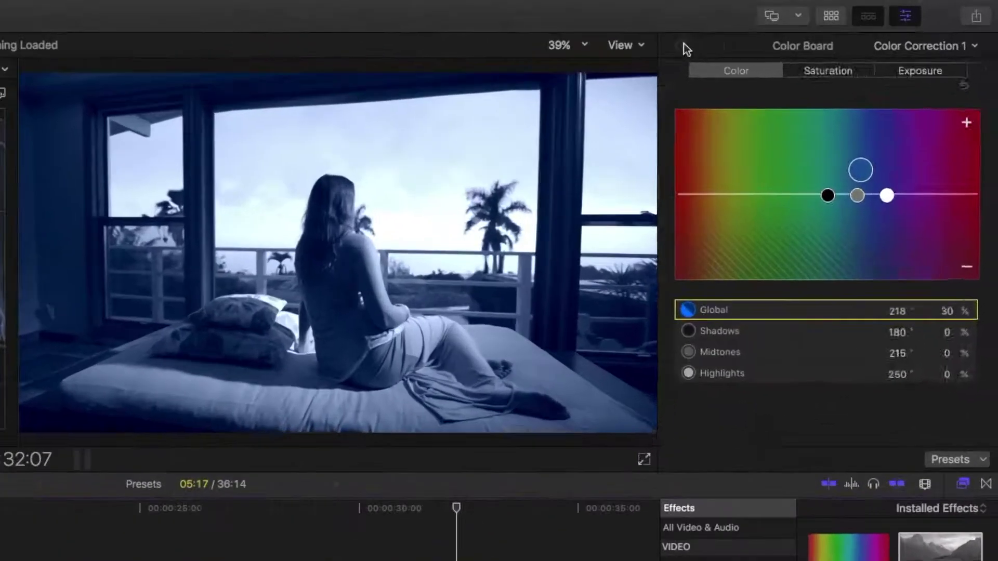
- Delete Color Correction 1 and Black & White from the copied clip
click(805, 28)
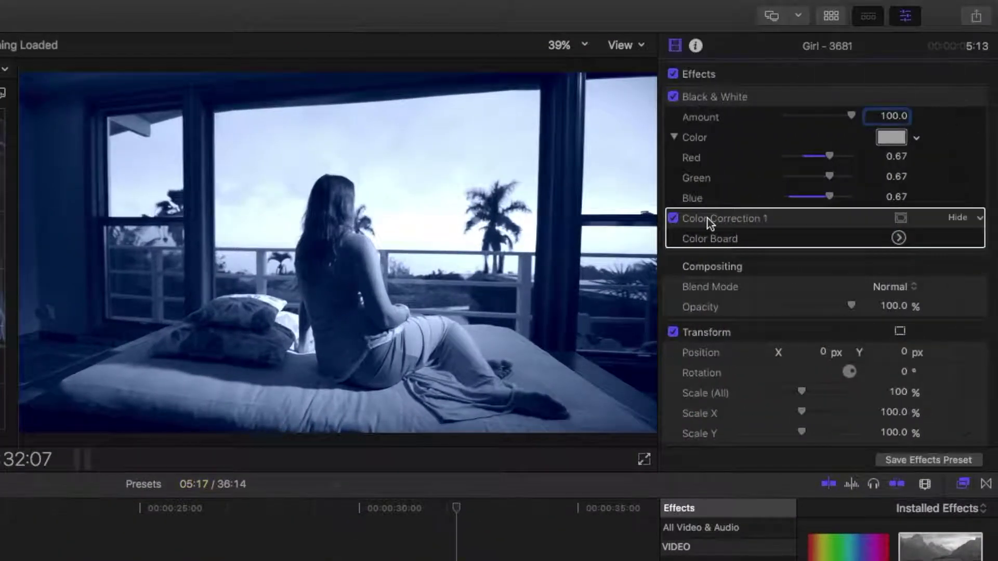
click(819, 133)
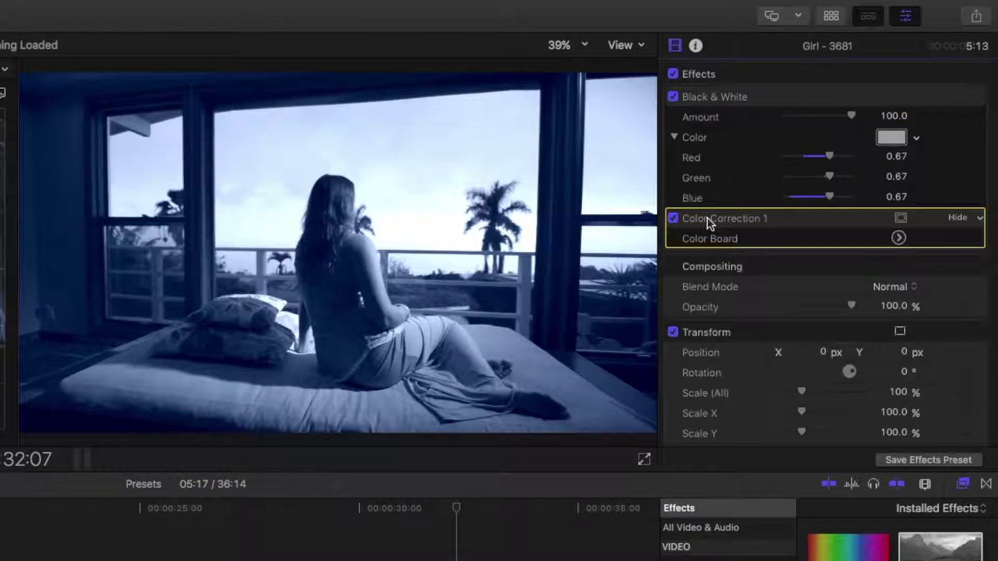
key(Delete)
click(729, 100)
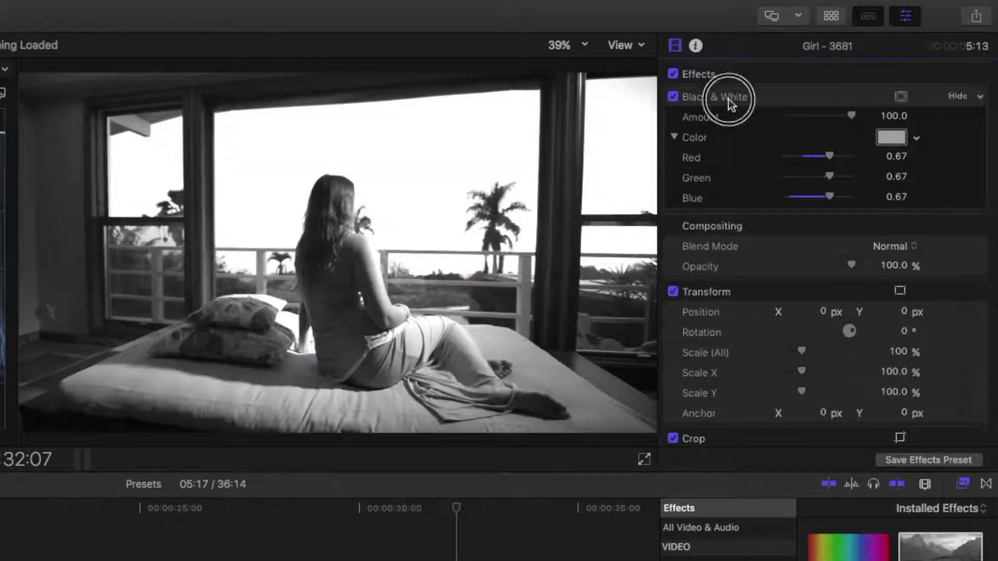
key(Delete)
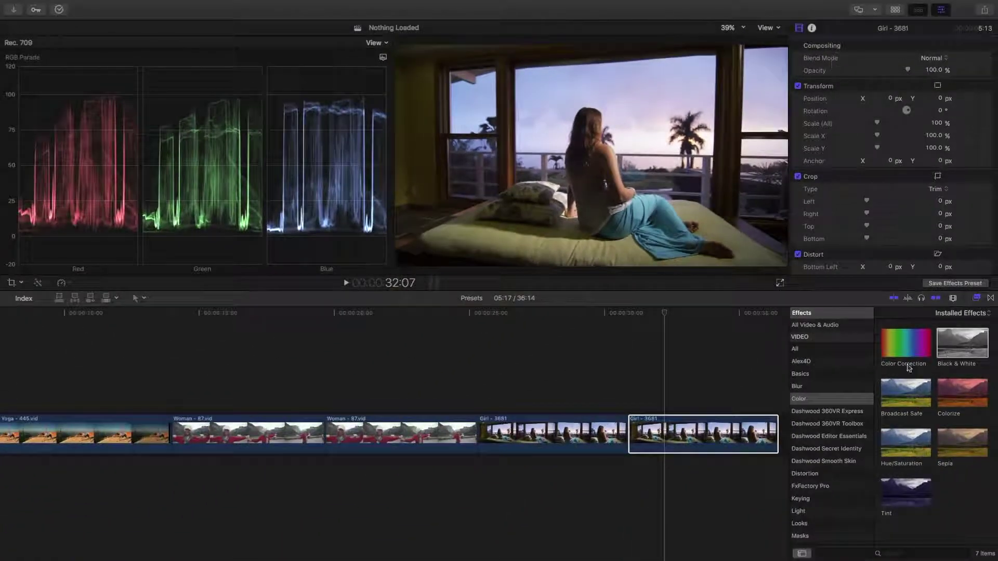
- Apply Tint to the copy (Red 0.2, Green 0.18, Blue 0.36), then reopen the original's Color Board correction
double_click(907, 494)
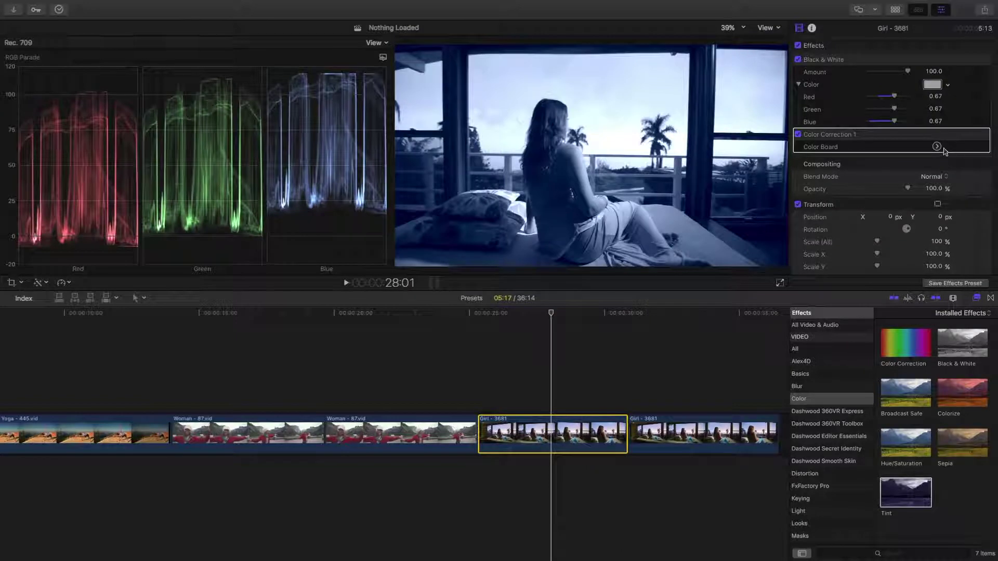
click(936, 147)
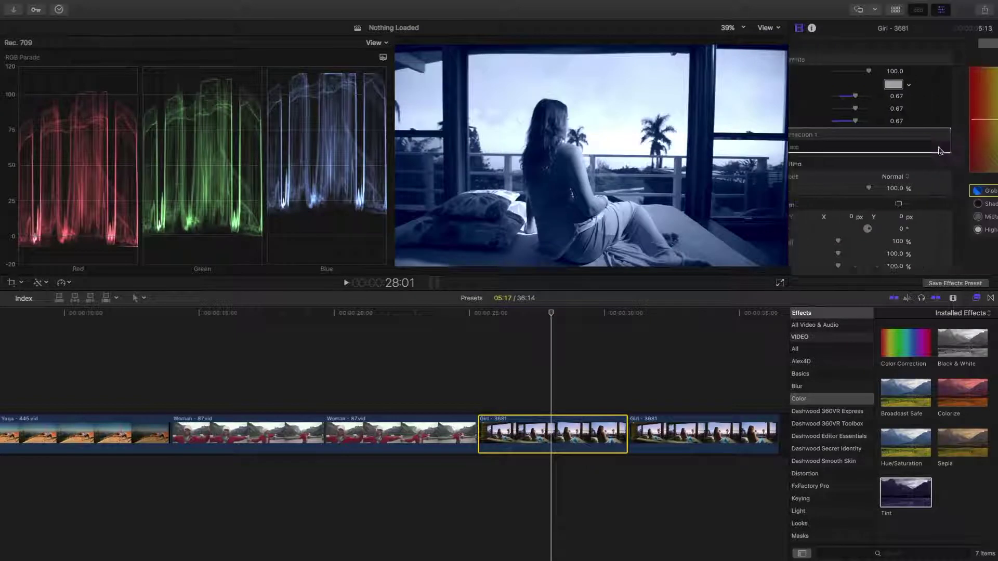
- Check the Color Board's saved presets, then return to the clip's full effects list
click(988, 283)
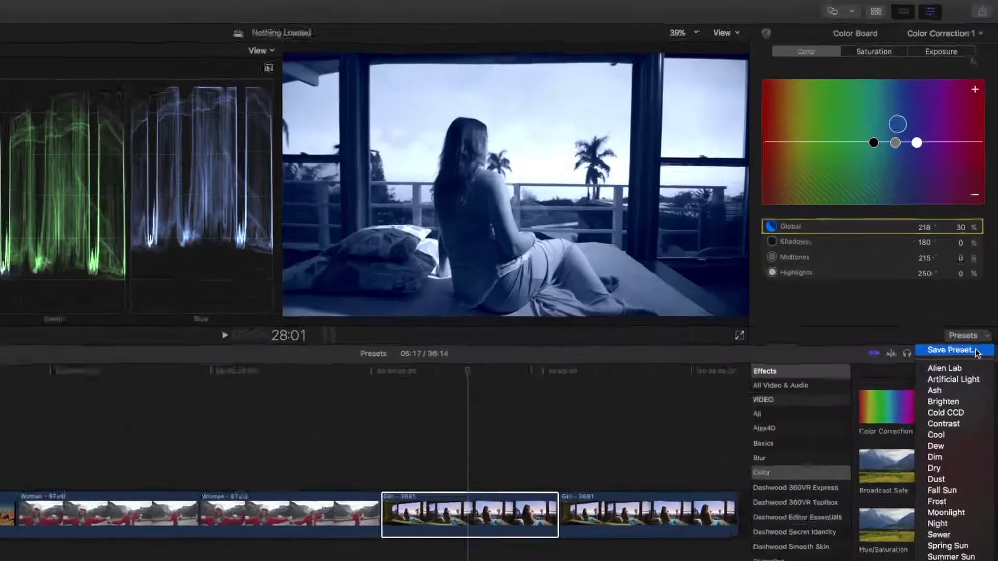
click(804, 49)
click(633, 53)
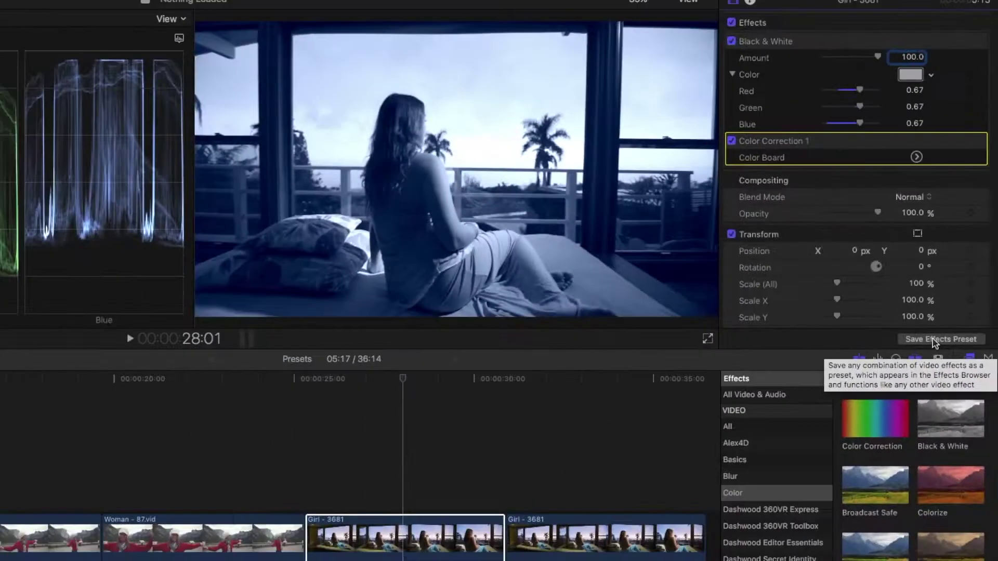
- Save the clip's effects as preset 'Custom Tint' in a new 'Custom Effects' category
click(801, 559)
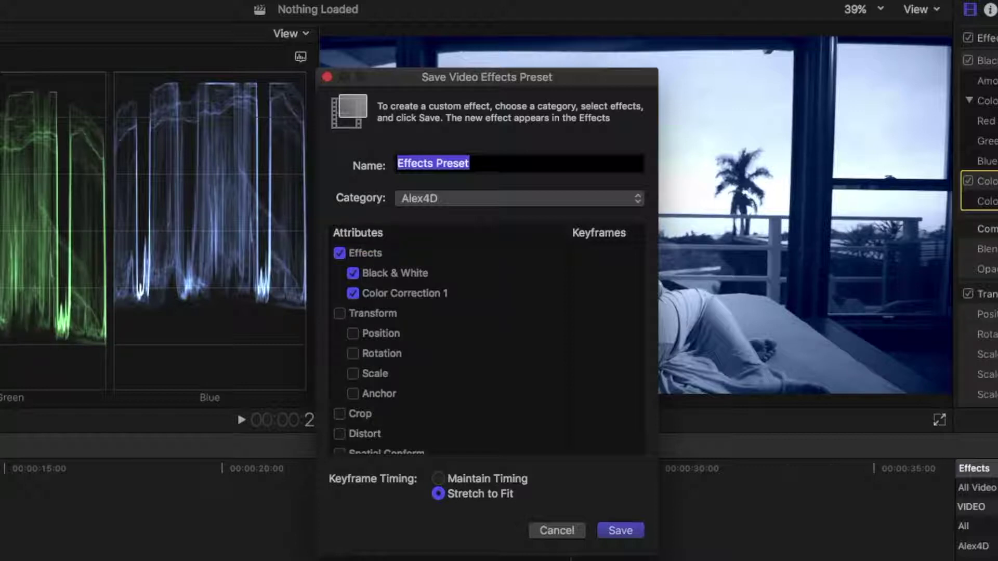
text(Custom Tint)
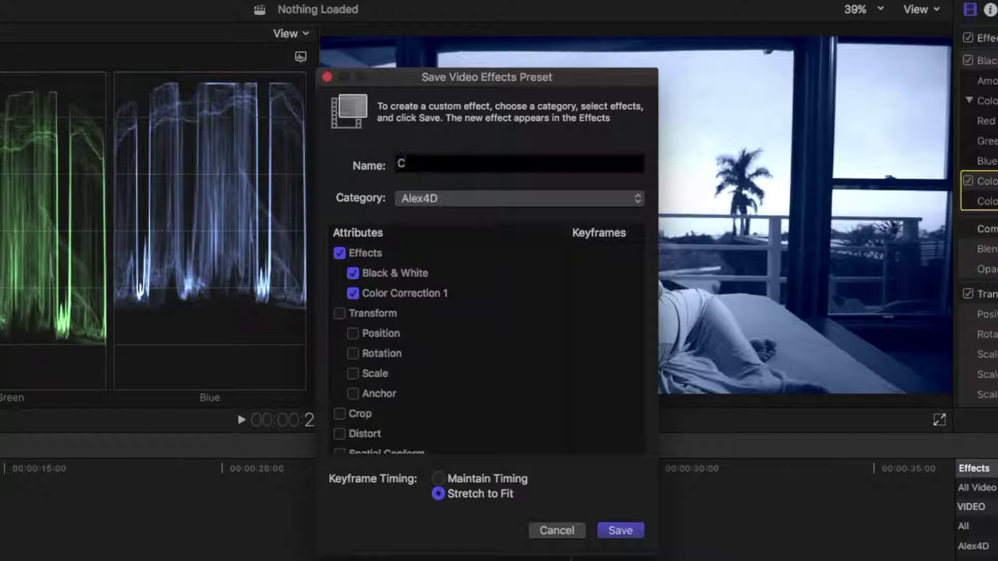
click(639, 199)
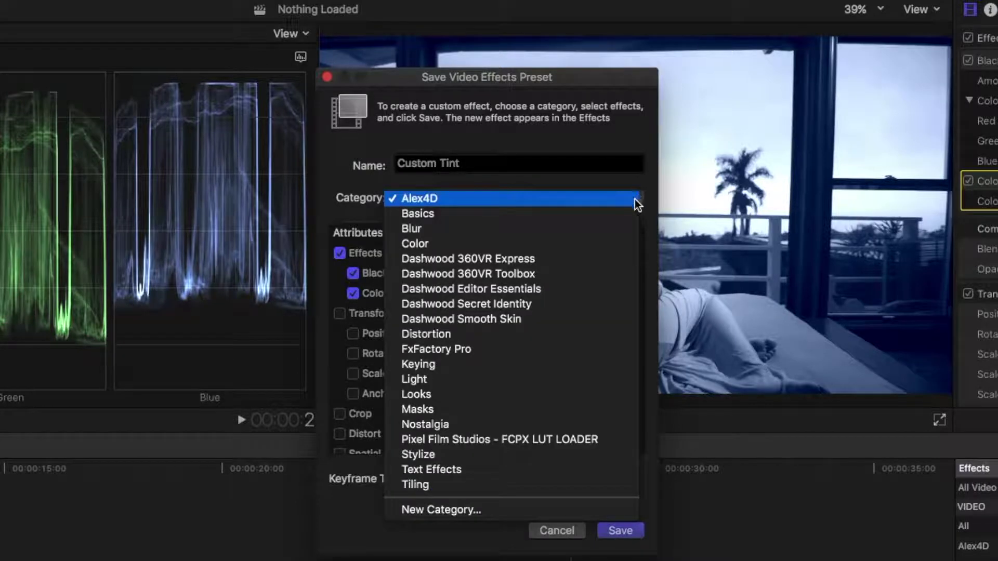
click(514, 510)
text(Custom Effects)
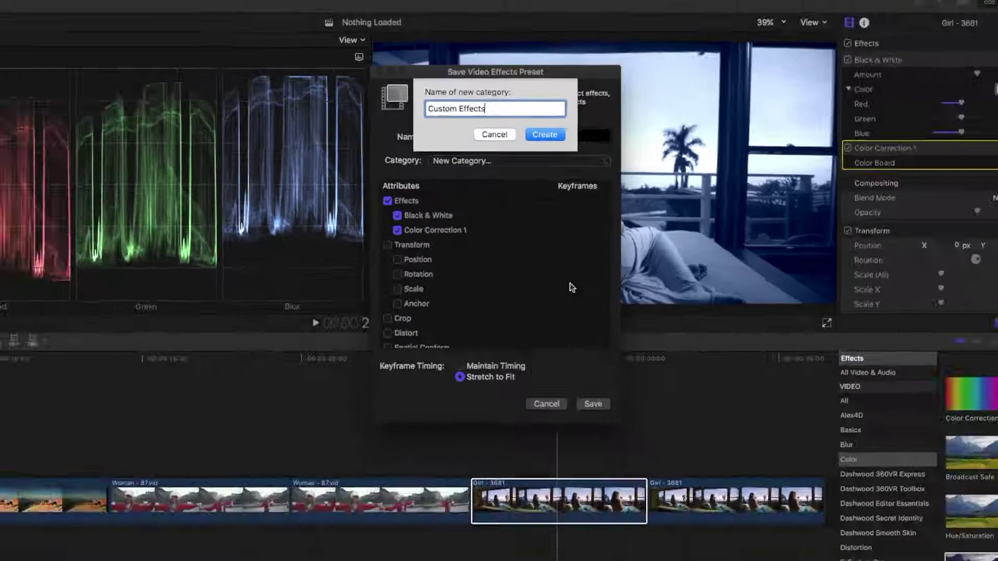
click(554, 132)
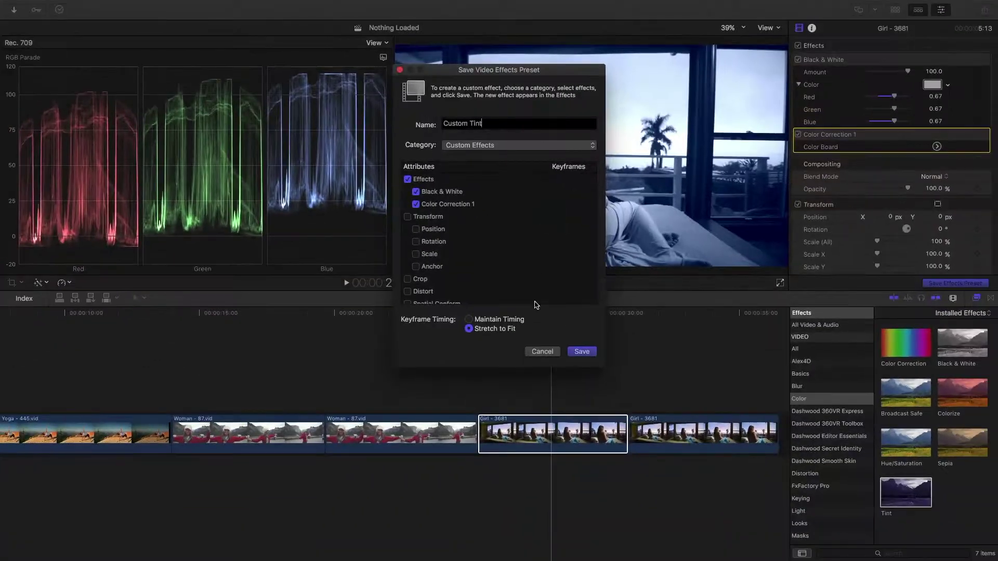
key(Return)
- Apply the Custom Tint preset from Custom Effects to the copied Girl - 3681 clip
click(651, 434)
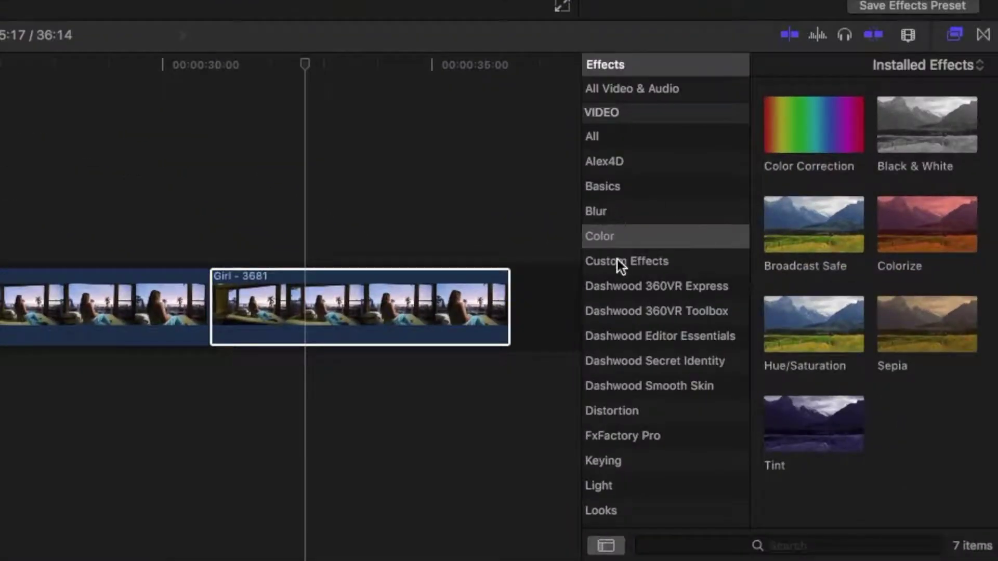
click(618, 261)
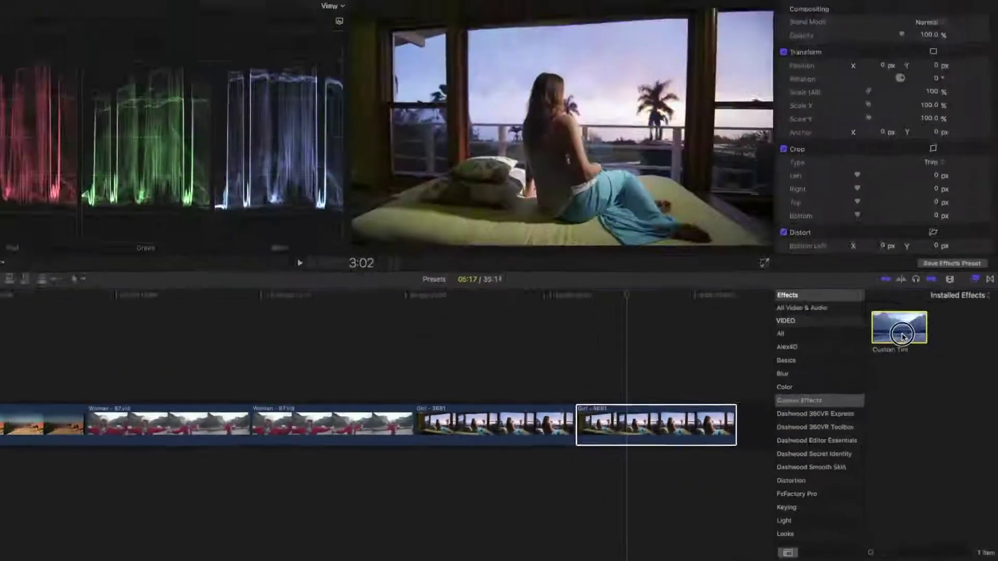
double_click(820, 141)
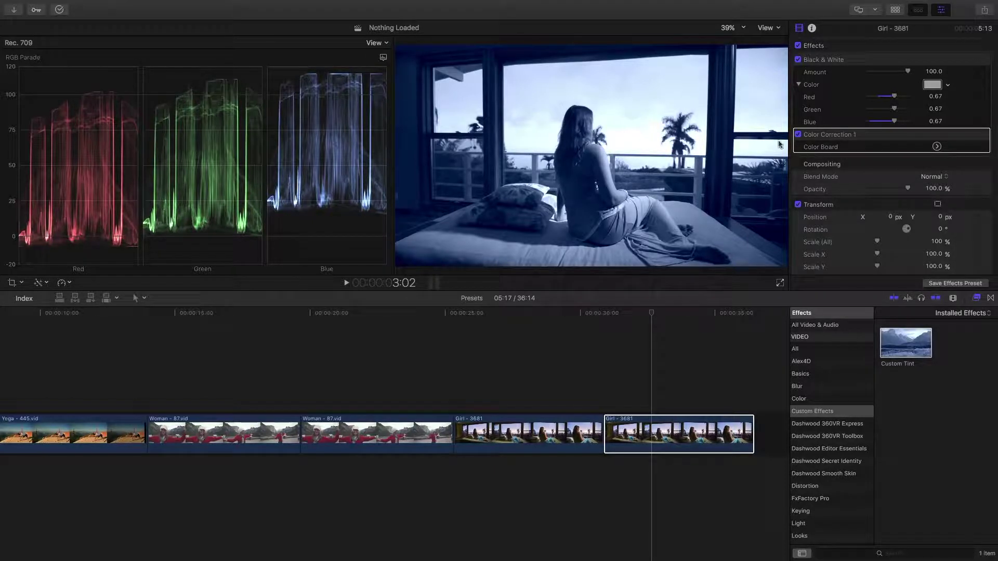
mouse_move(534, 3)
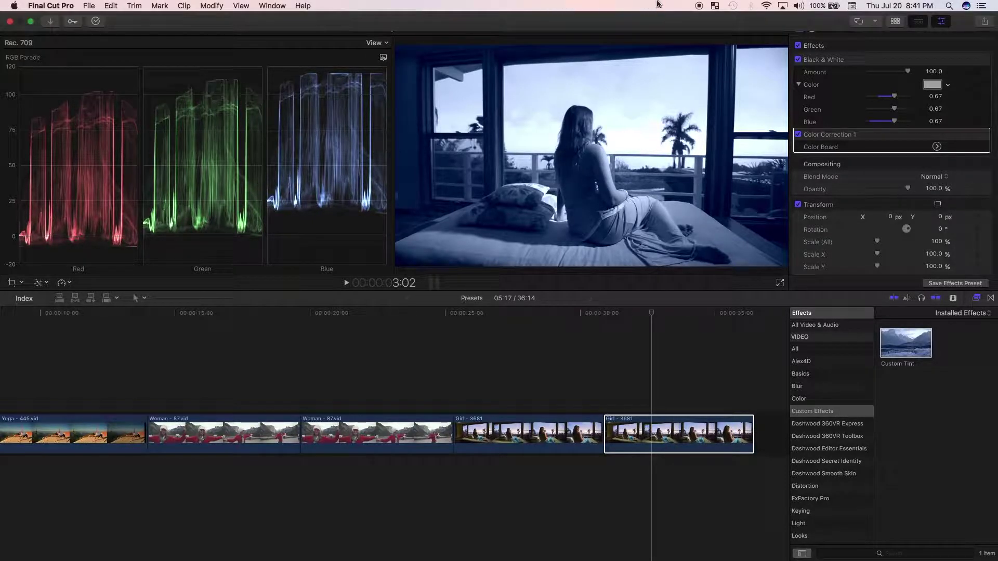